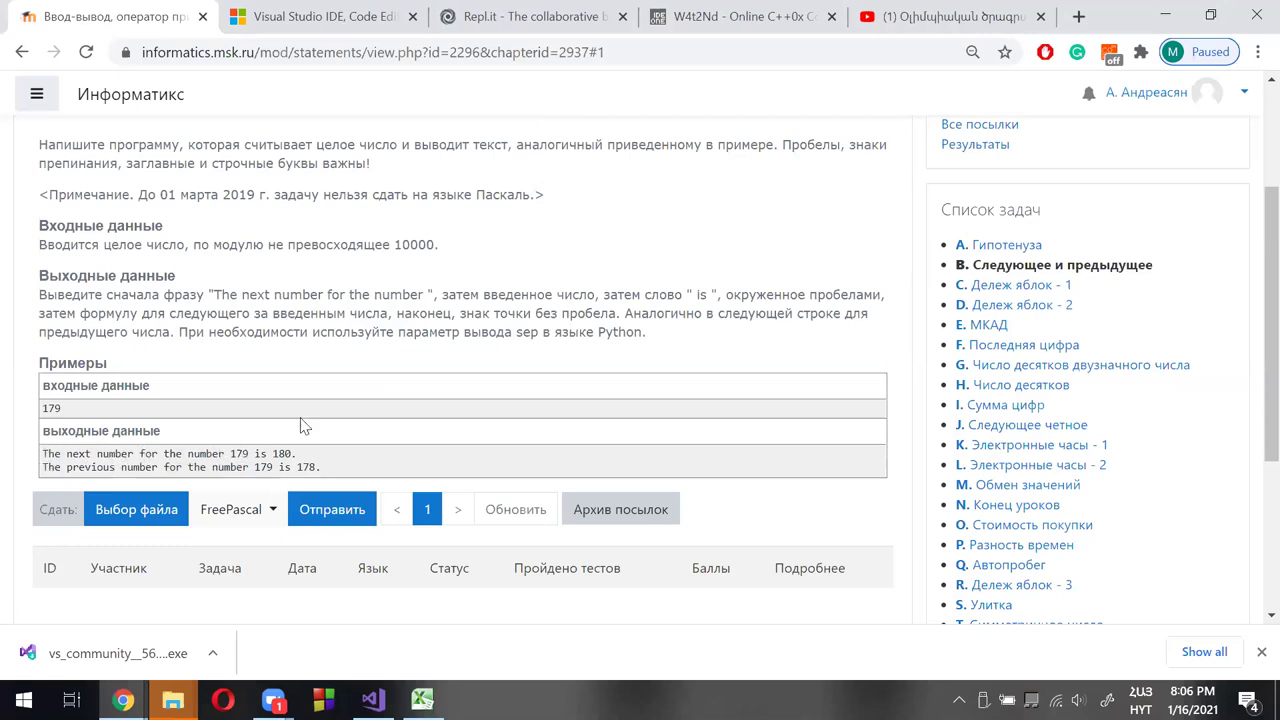
Open the list of submissions for problem 2937, Следующее и предыдущее
{"action": "scroll", "coordinate": [413, 332], "scroll_direction": "up", "scroll_amount": 2}
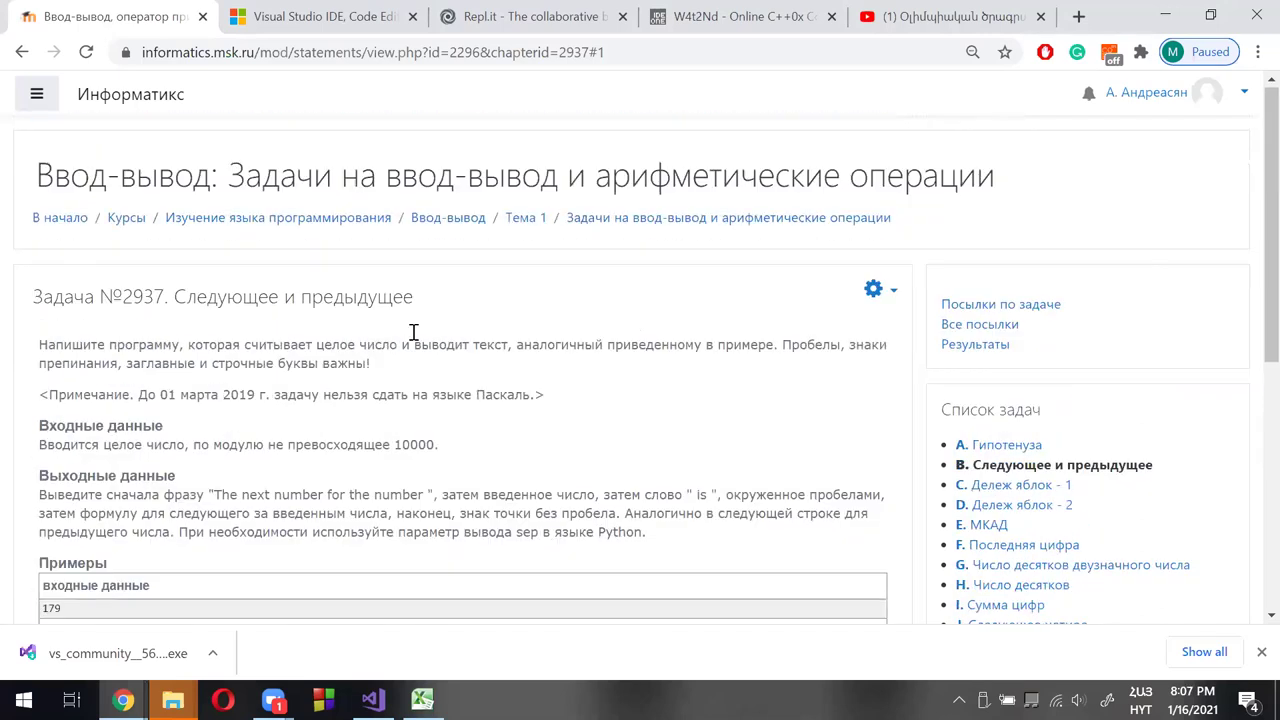
{"action": "scroll", "coordinate": [825, 322], "scroll_direction": "down", "scroll_amount": 1}
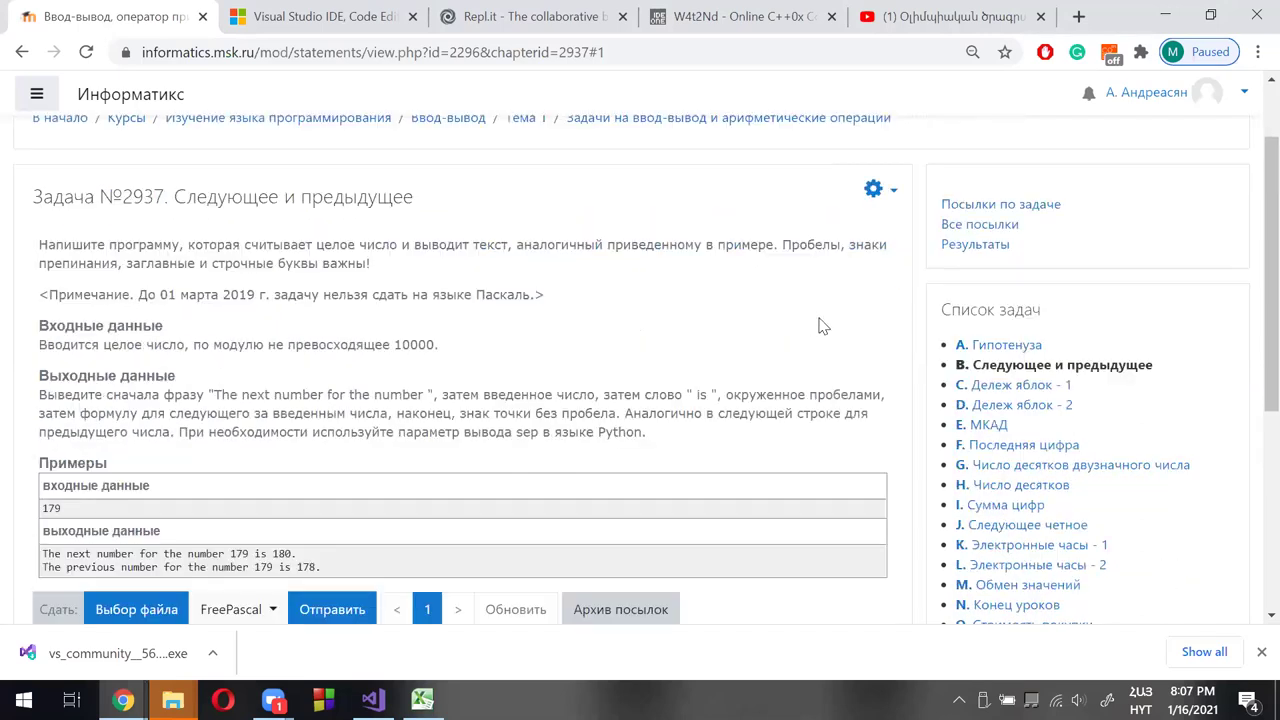
{"action": "left_click", "coordinate": [1005, 205]}
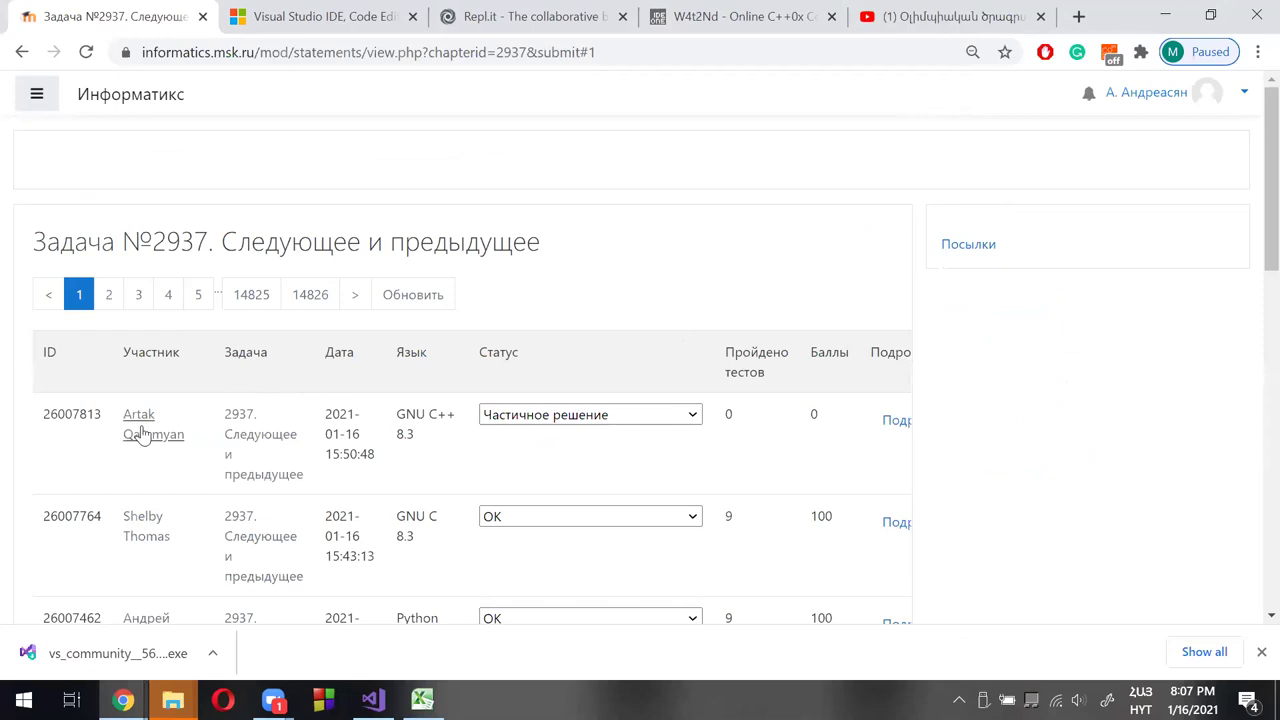
Expand the details of the newest GNU C++ submission for problem 2937 and examine its source code and output statement
{"action": "scroll", "coordinate": [95, 452], "scroll_direction": "down", "scroll_amount": 1}
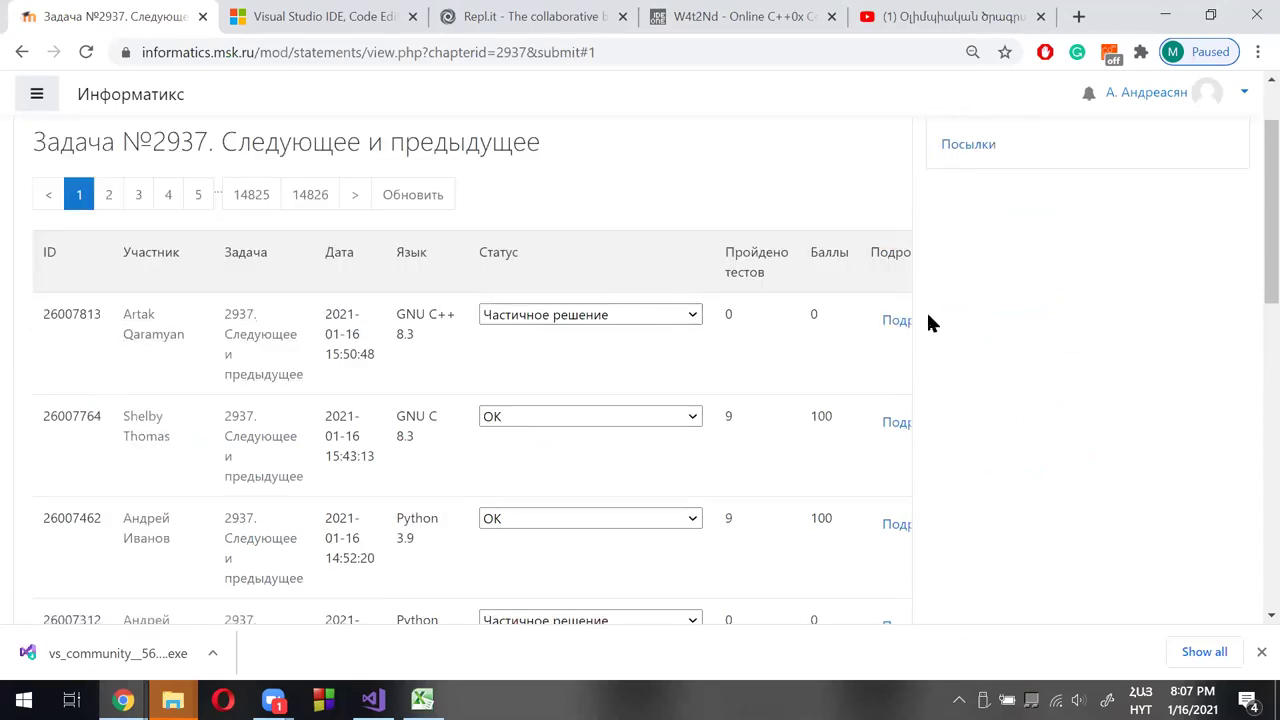
{"action": "left_click", "coordinate": [893, 322]}
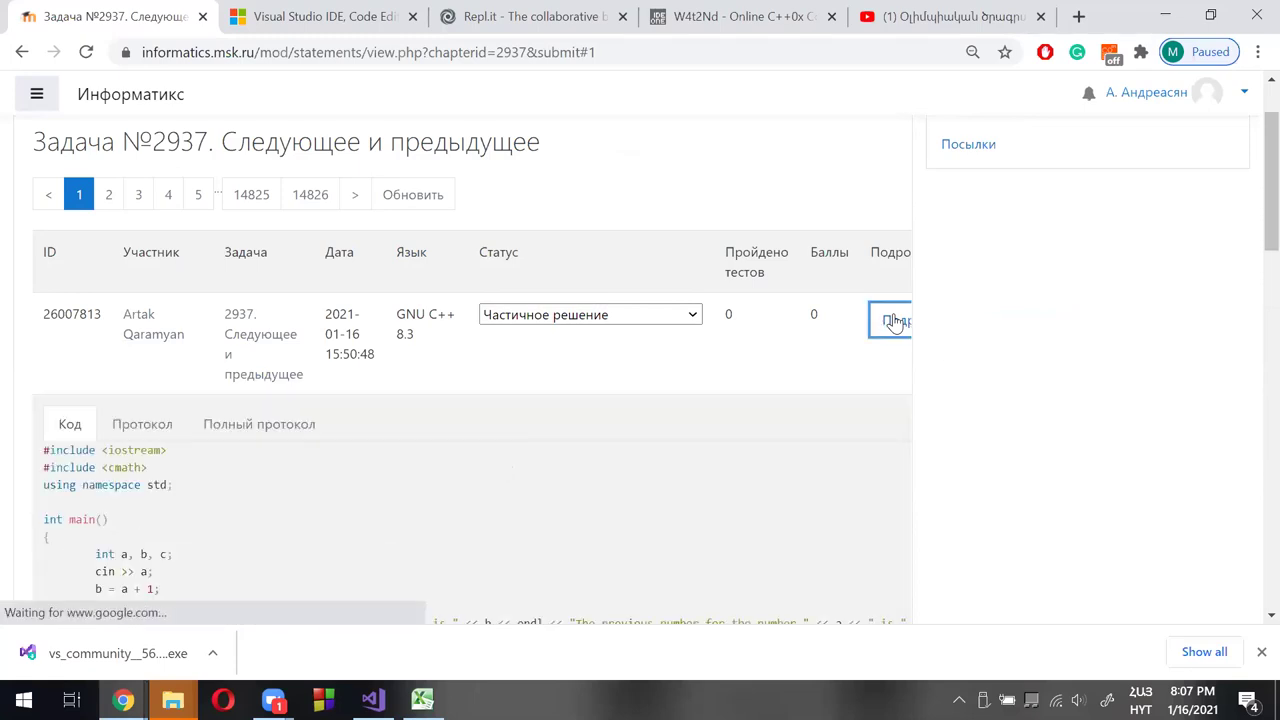
{"action": "scroll", "coordinate": [362, 423], "scroll_direction": "down", "scroll_amount": 3}
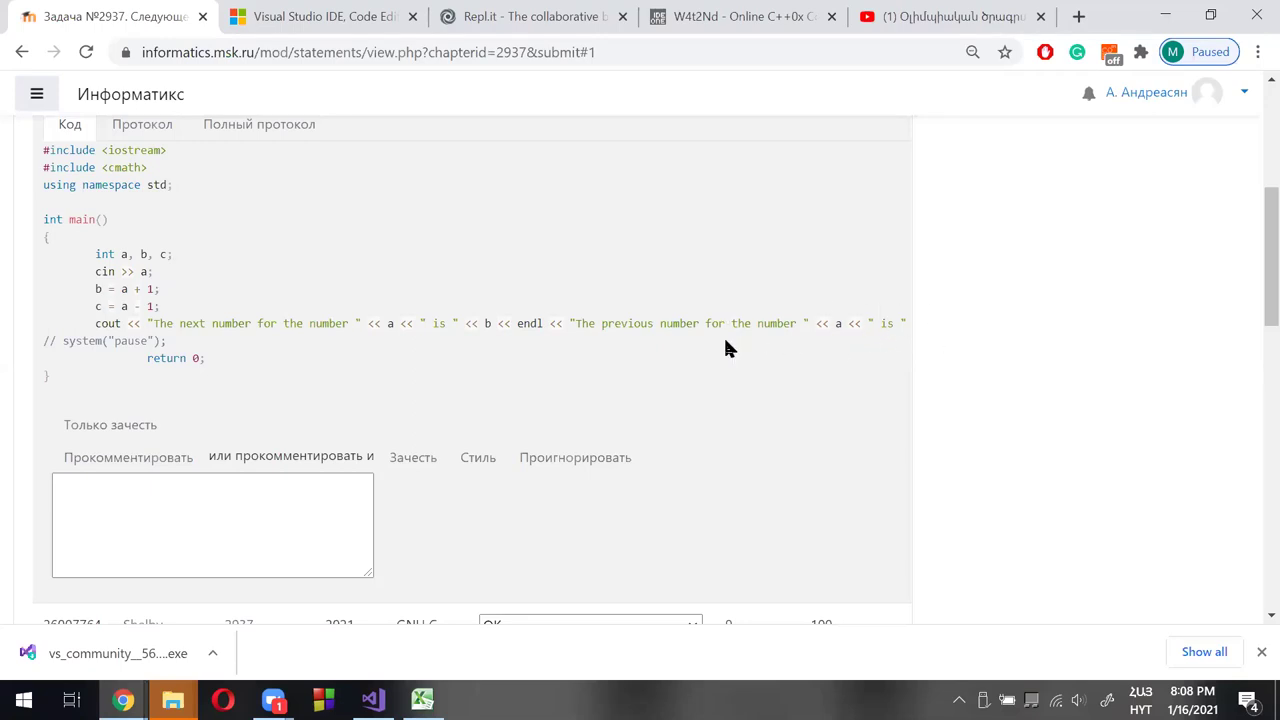
{"action": "scroll", "coordinate": [730, 347], "scroll_direction": "up", "scroll_amount": 1}
{"action": "scroll", "coordinate": [730, 347], "scroll_direction": "down", "scroll_amount": 1}
{"action": "scroll", "coordinate": [425, 377], "scroll_direction": "up", "scroll_amount": 4}
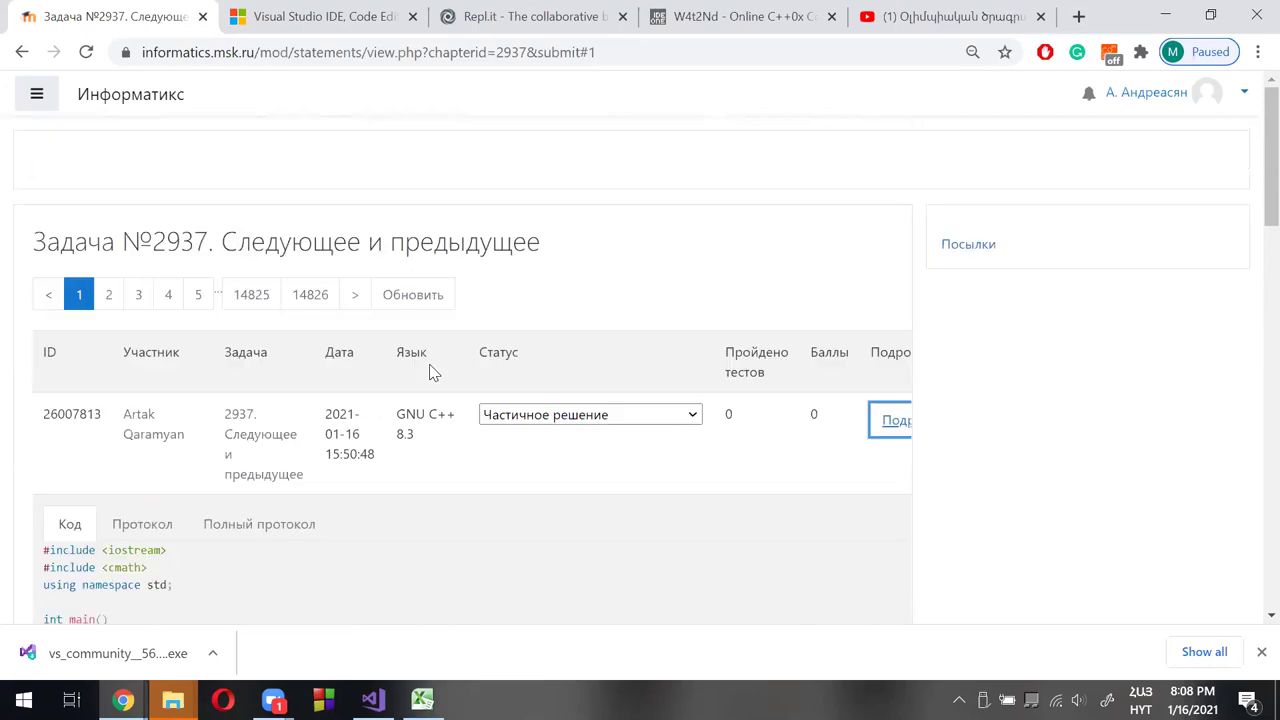
{"action": "scroll", "coordinate": [430, 373], "scroll_direction": "down", "scroll_amount": 1}
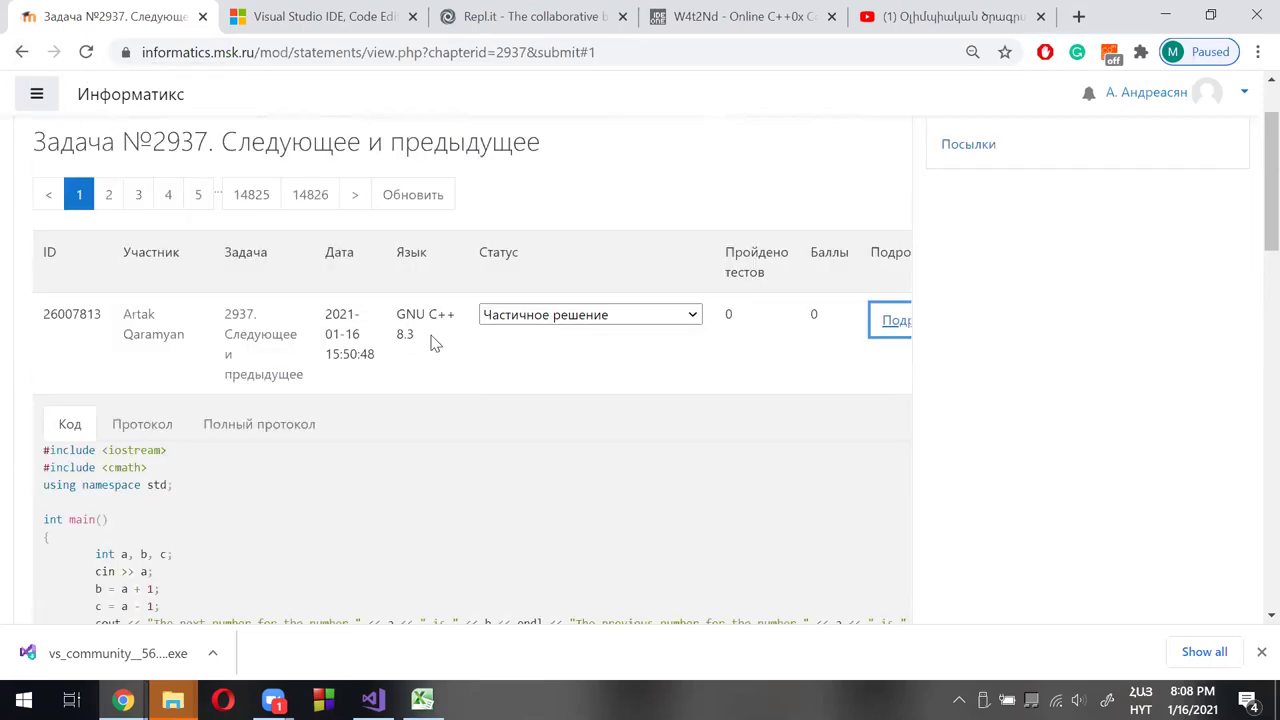
Return to the problem statement, switch to problem E, МКАД, and open its list of submissions
{"action": "left_click", "coordinate": [22, 52]}
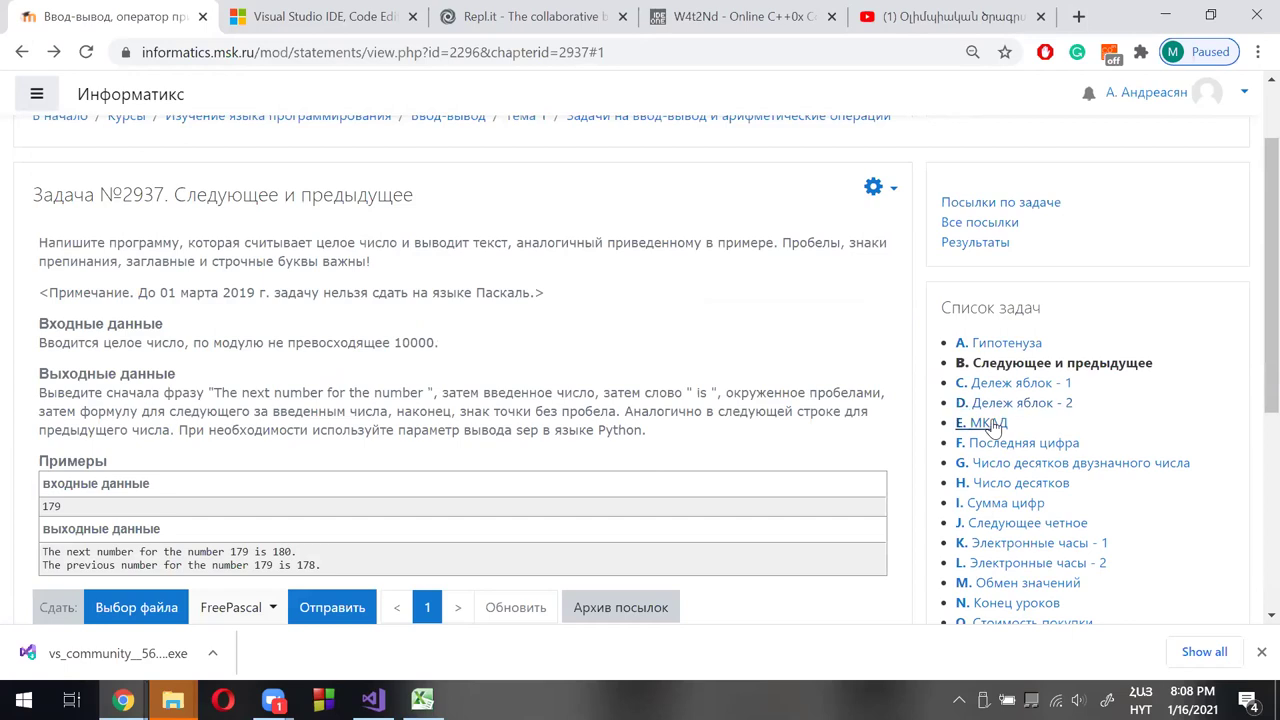
{"action": "scroll", "coordinate": [616, 431], "scroll_direction": "up", "scroll_amount": 1}
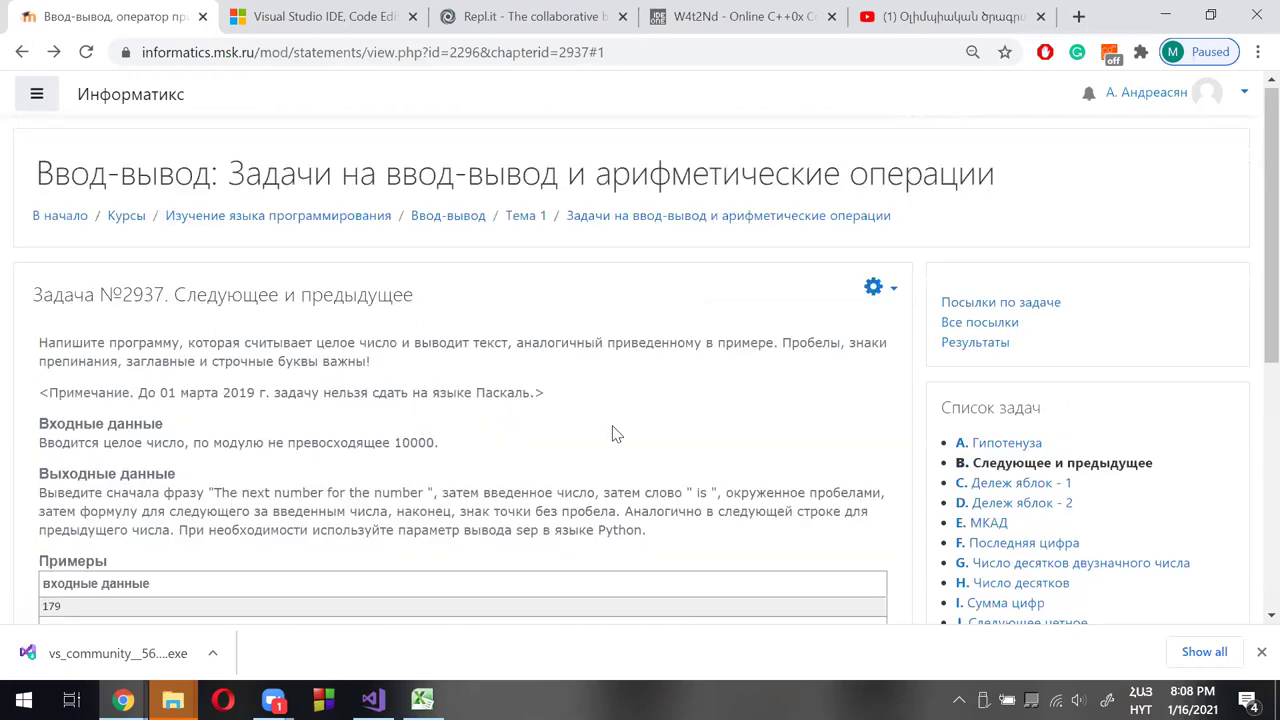
{"action": "scroll", "coordinate": [616, 431], "scroll_direction": "down", "scroll_amount": 1}
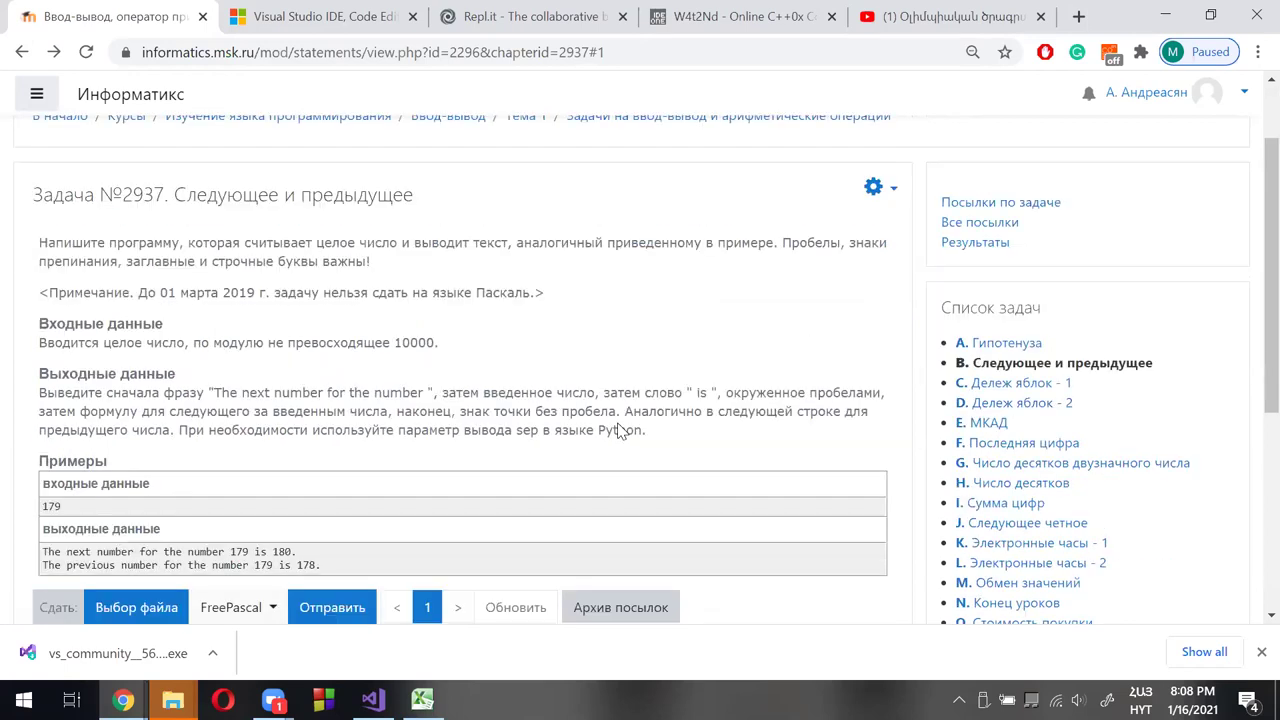
{"action": "left_click", "coordinate": [985, 424]}
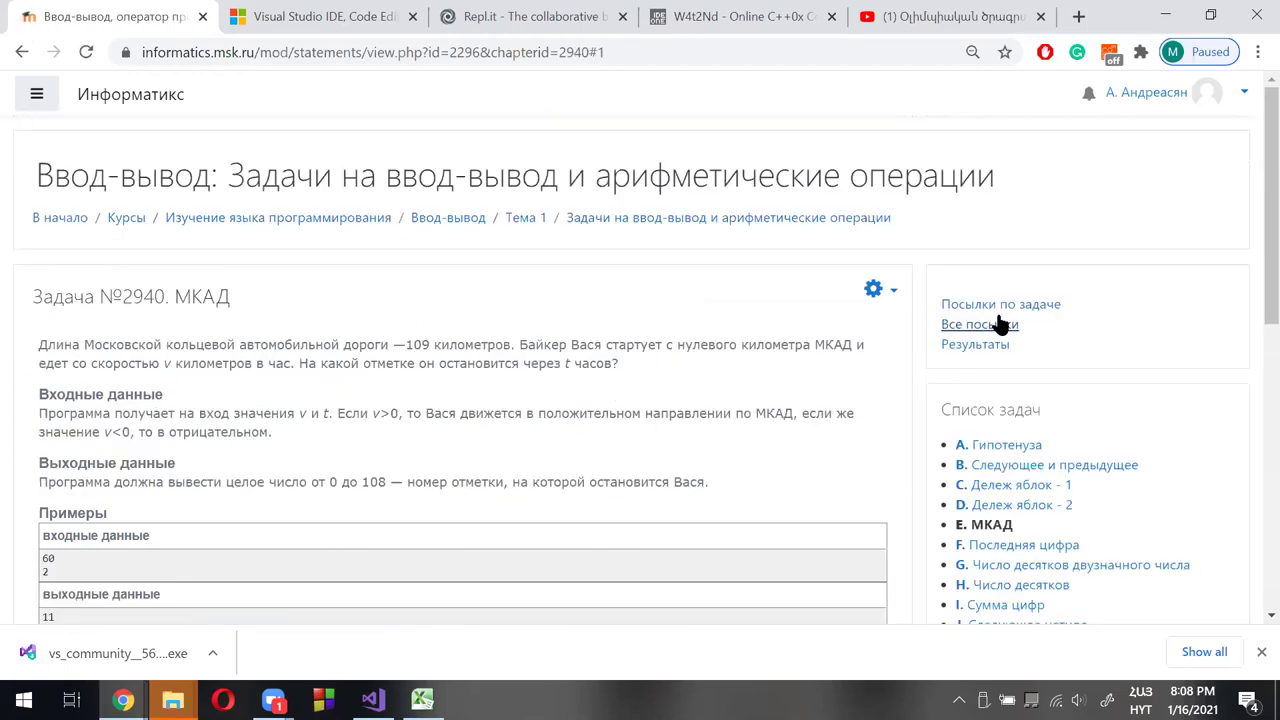
{"action": "left_click", "coordinate": [1025, 308]}
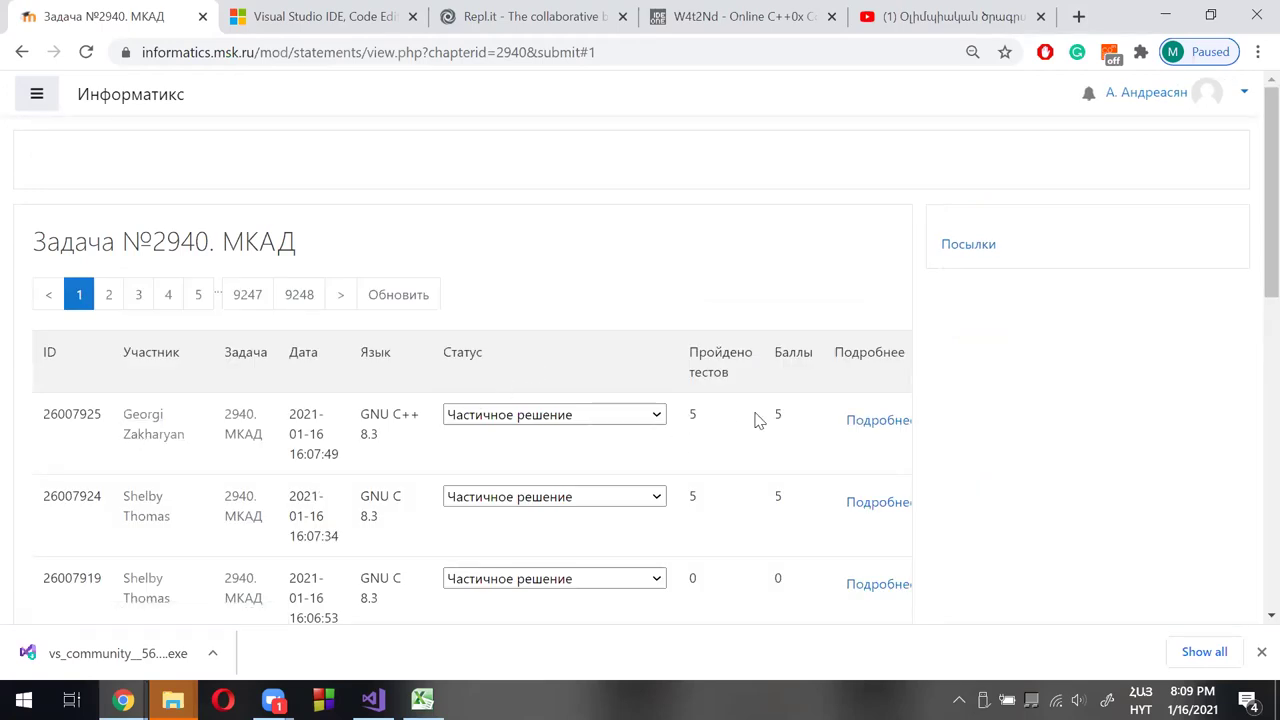
Expand the details of the newest МКАД submission and read through its source code
{"action": "left_click", "coordinate": [880, 422]}
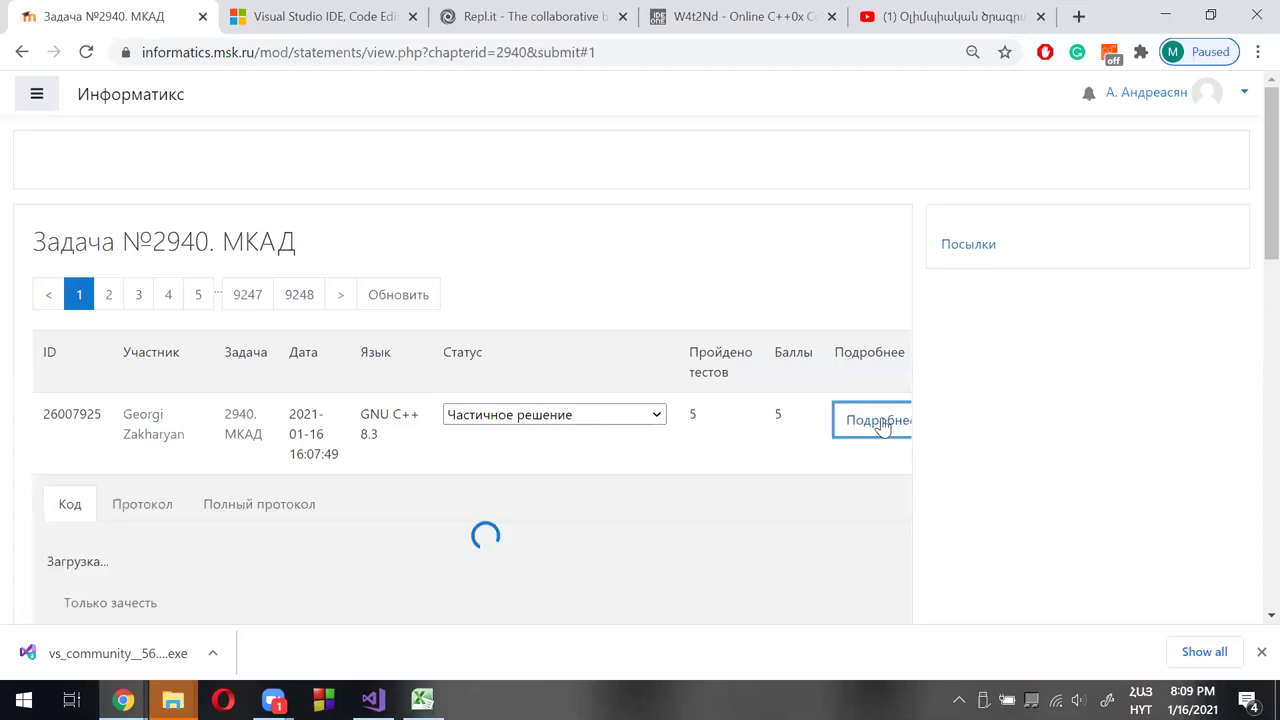
{"action": "scroll", "coordinate": [340, 471], "scroll_direction": "down", "scroll_amount": 3}
{"action": "scroll", "coordinate": [350, 471], "scroll_direction": "down", "scroll_amount": 1}
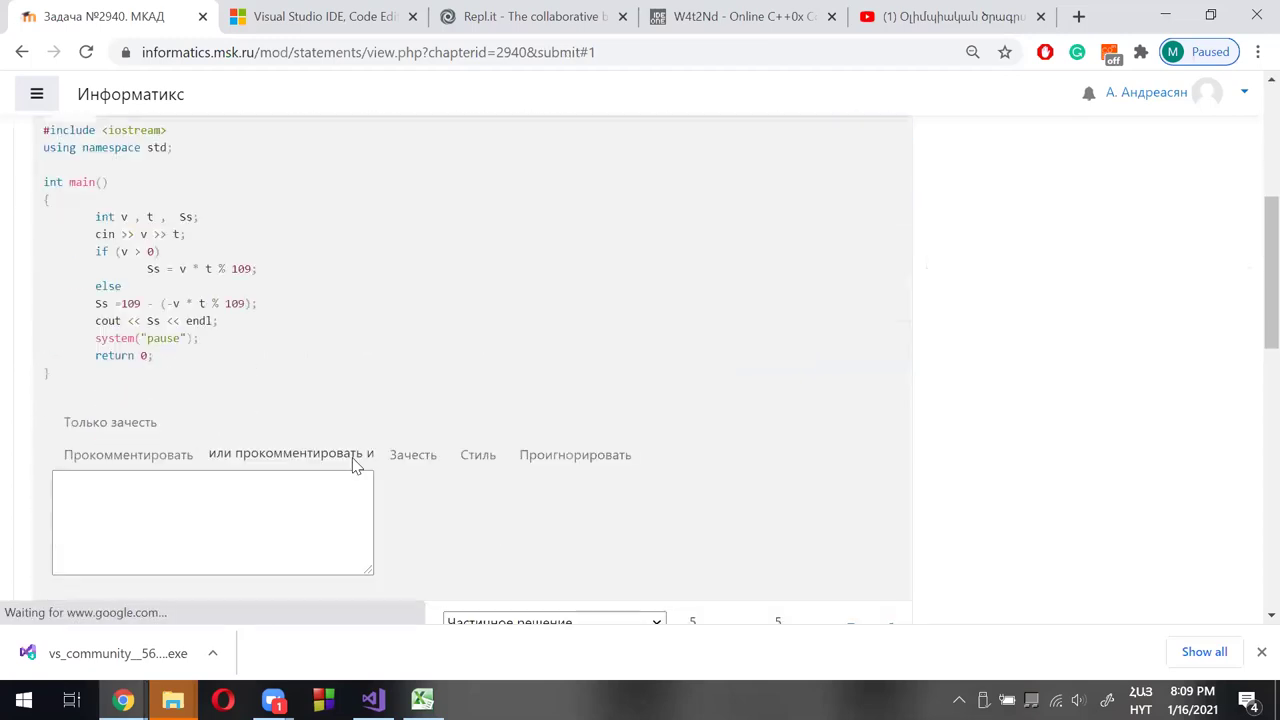
{"action": "scroll", "coordinate": [353, 457], "scroll_direction": "down", "scroll_amount": 4}
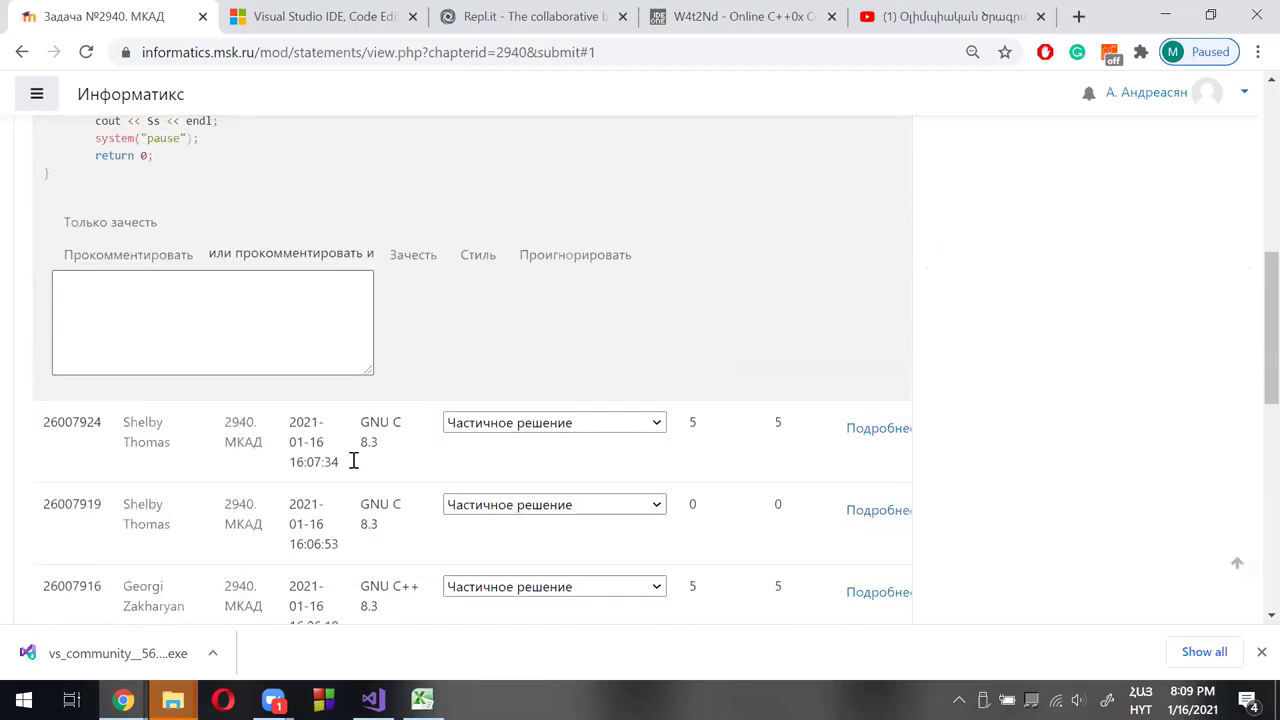
{"action": "scroll", "coordinate": [356, 467], "scroll_direction": "up", "scroll_amount": 4}
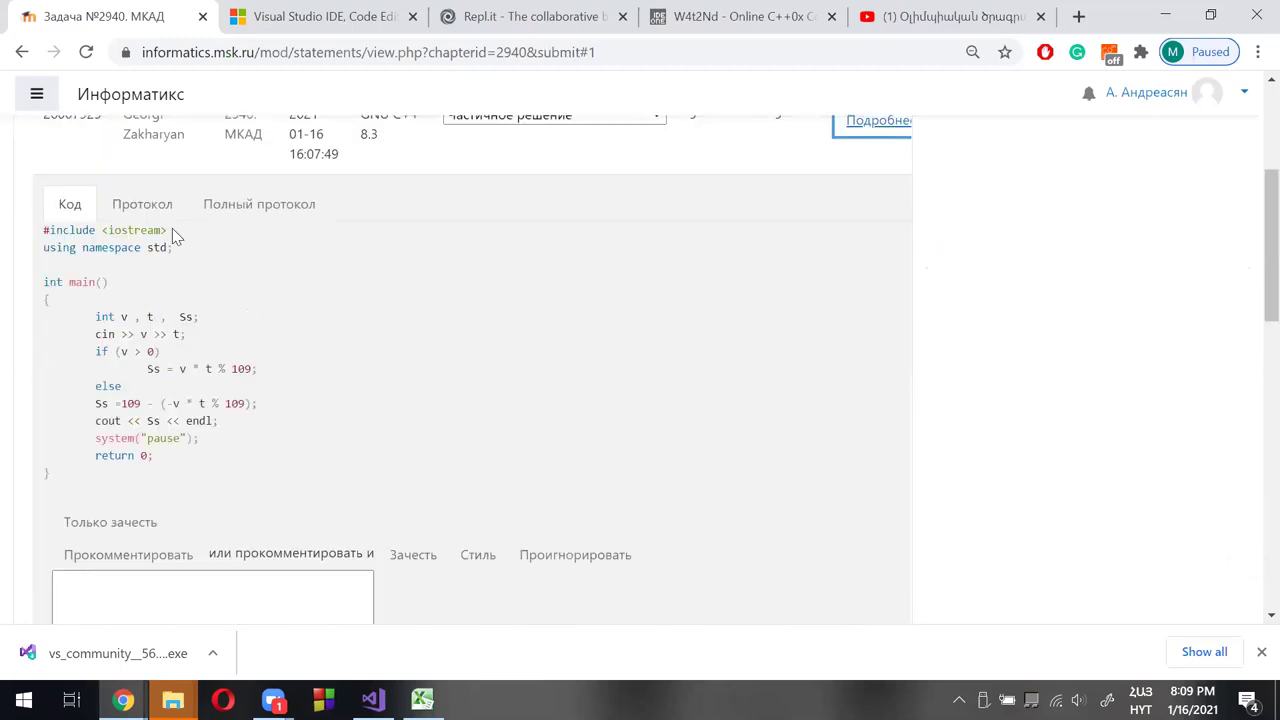
Show the МКАД submission's test protocol and examine its statistics and the status of each test
{"action": "left_click", "coordinate": [139, 207]}
{"action": "scroll", "coordinate": [340, 361], "scroll_direction": "down", "scroll_amount": 3}
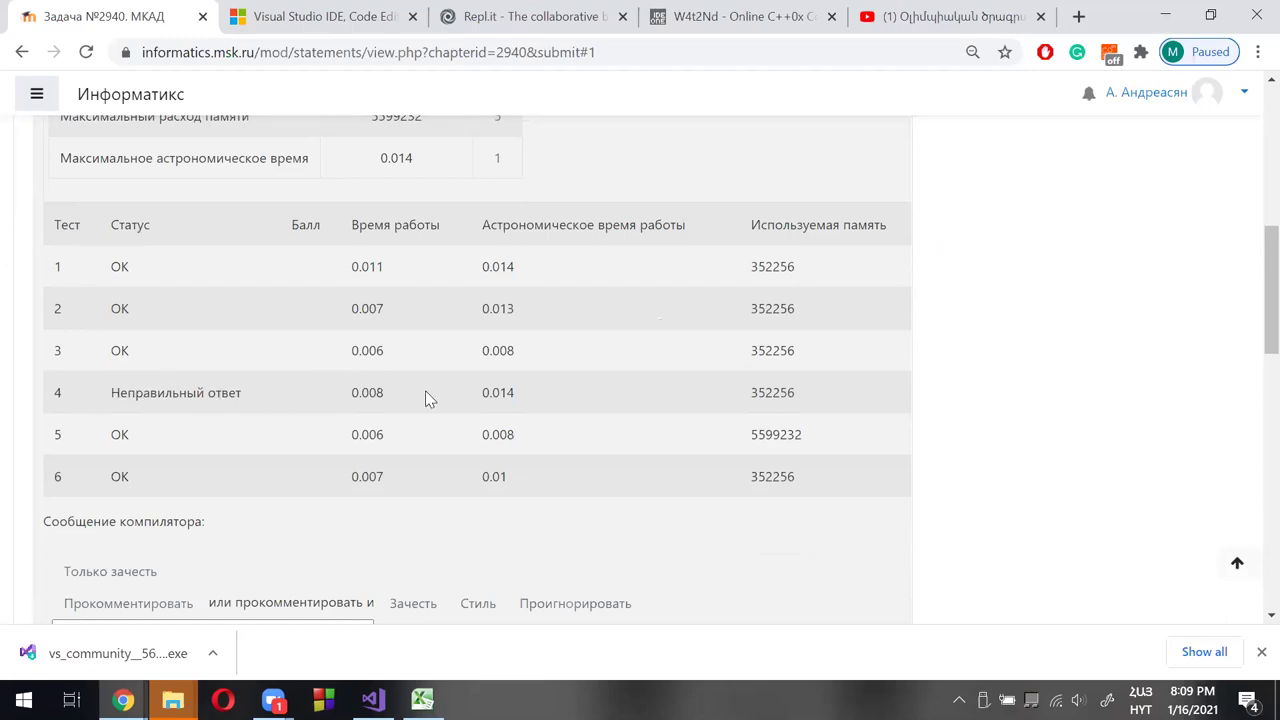
{"action": "scroll", "coordinate": [427, 400], "scroll_direction": "up", "scroll_amount": 4}
{"action": "scroll", "coordinate": [427, 400], "scroll_direction": "down", "scroll_amount": 3}
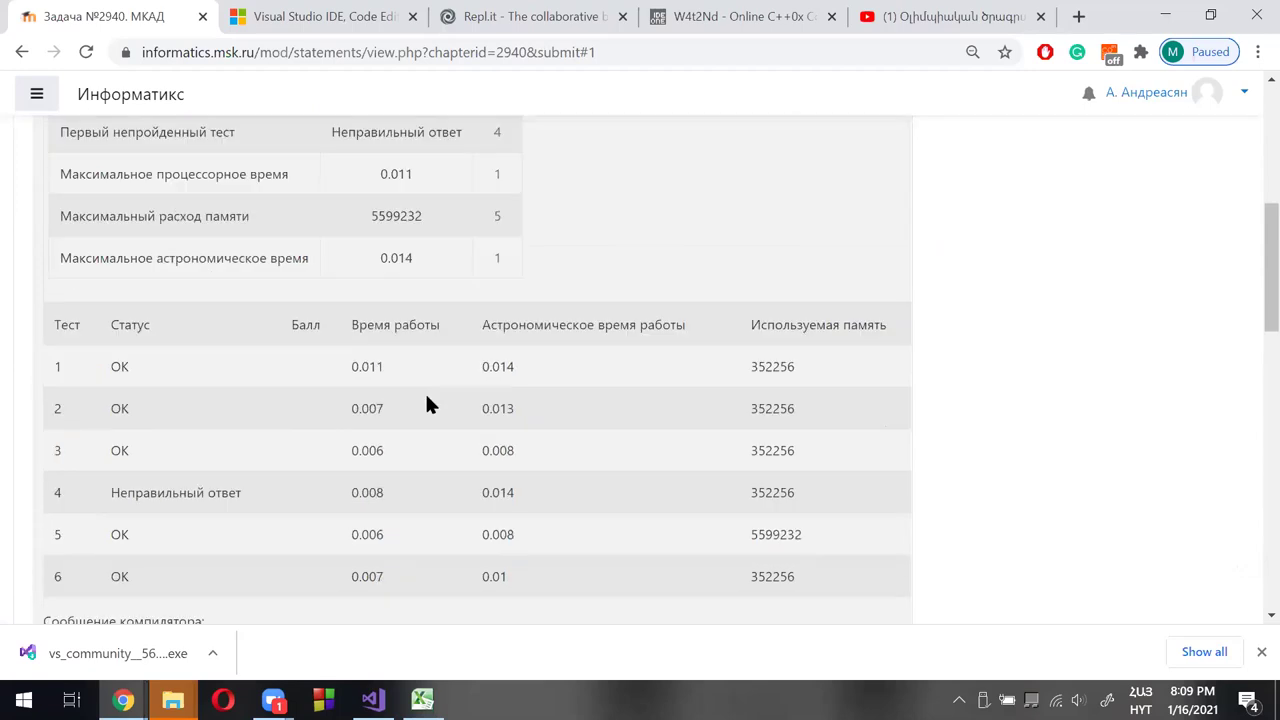
{"action": "scroll", "coordinate": [260, 462], "scroll_direction": "up", "scroll_amount": 2}
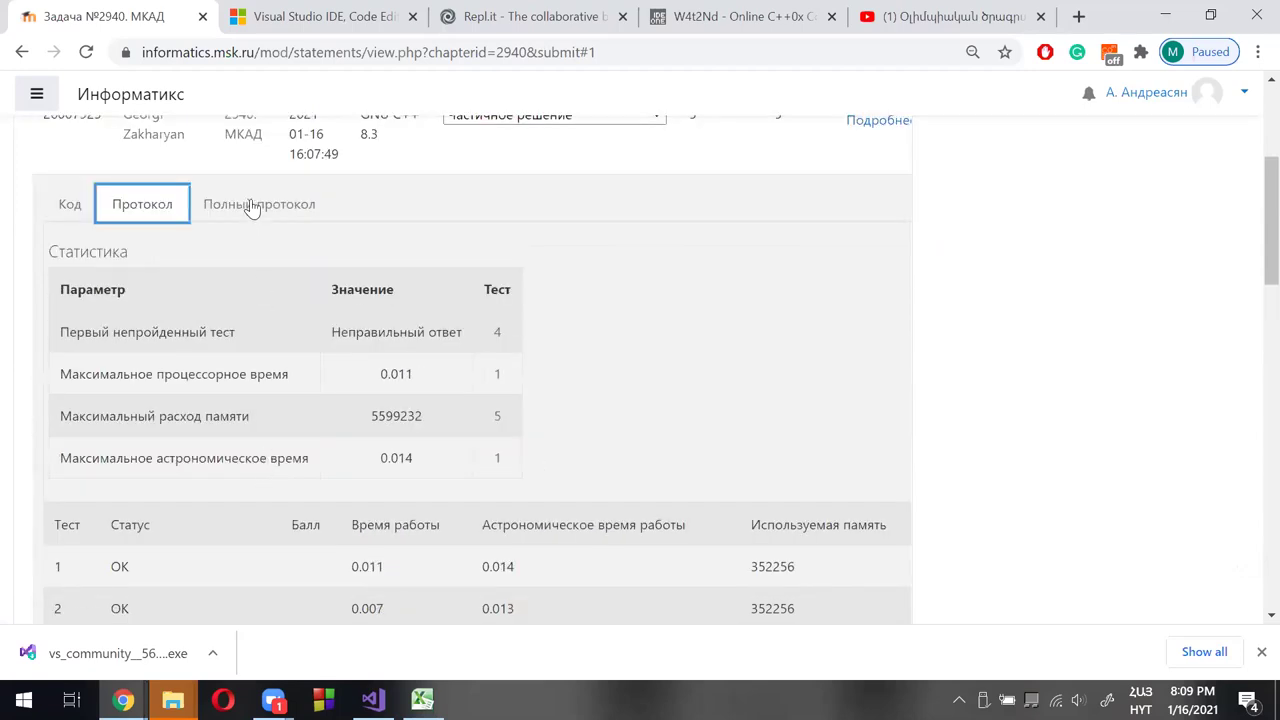
{"action": "scroll", "coordinate": [260, 416], "scroll_direction": "down", "scroll_amount": 2}
{"action": "scroll", "coordinate": [263, 418], "scroll_direction": "up", "scroll_amount": 2}
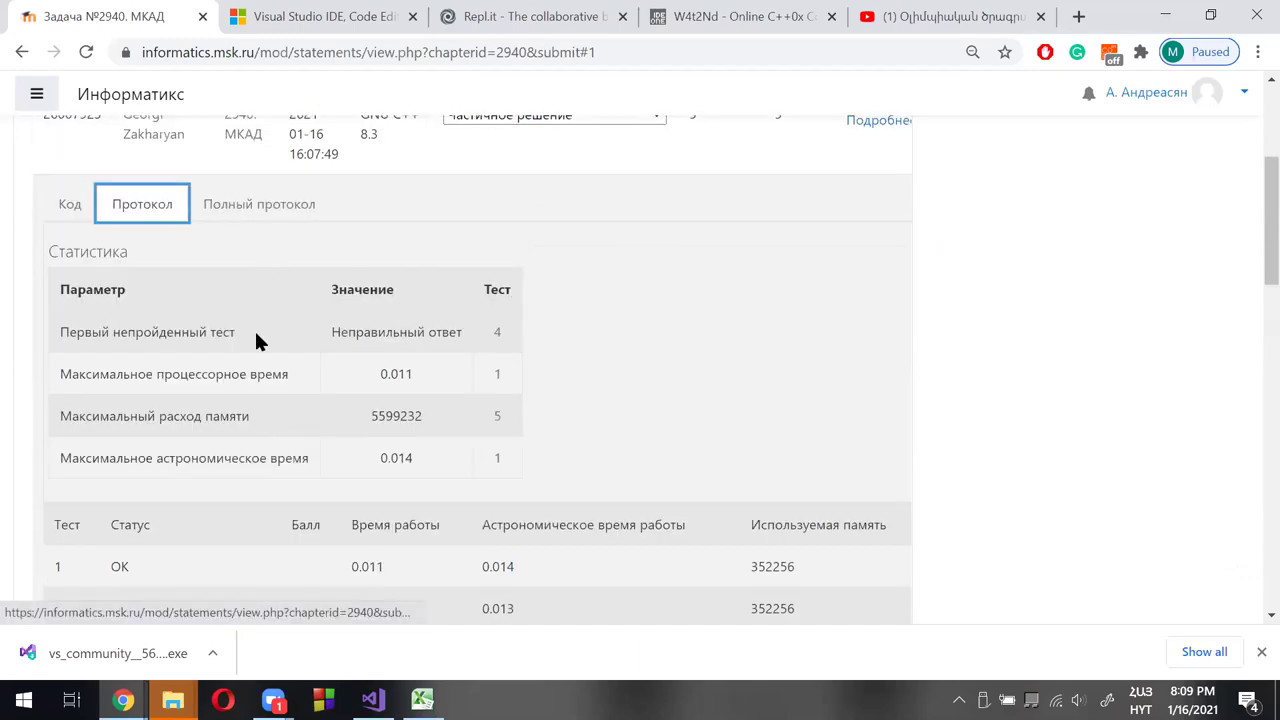
Show the МКАД submission's full protocol and examine the checker output for each test, especially the failed one
{"action": "left_click", "coordinate": [255, 203]}
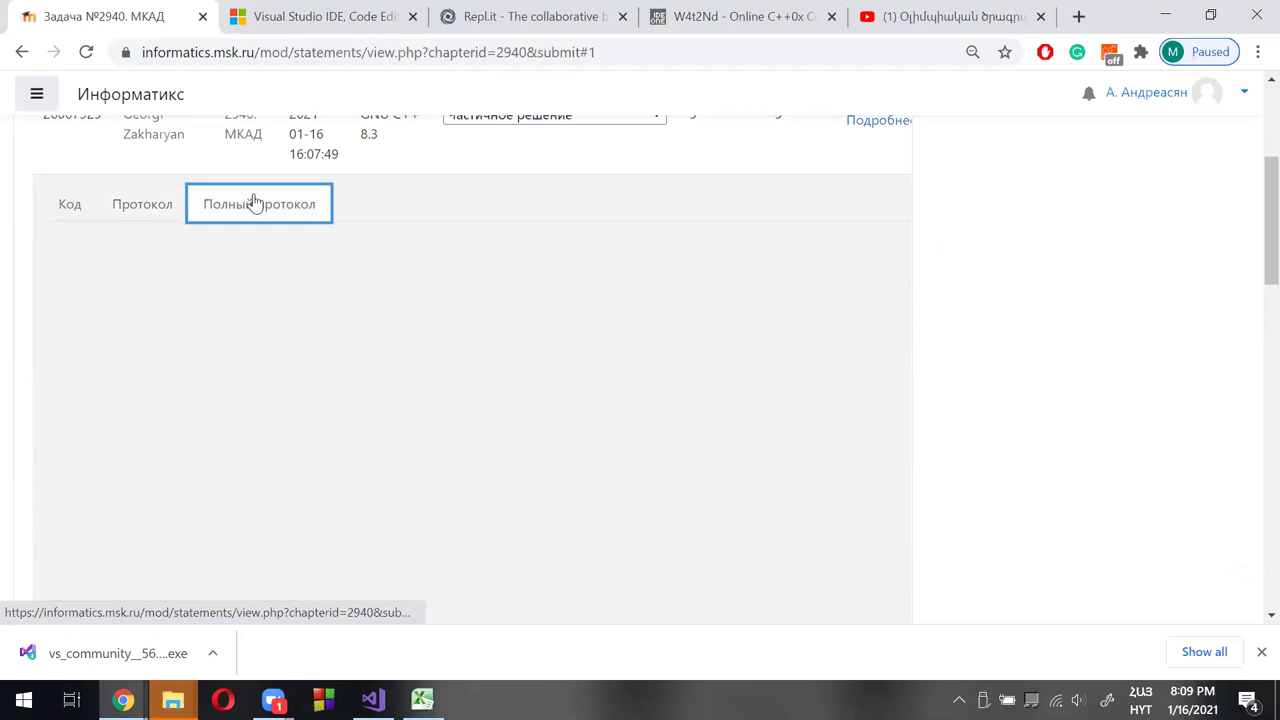
{"action": "scroll", "coordinate": [245, 370], "scroll_direction": "down", "scroll_amount": 7}
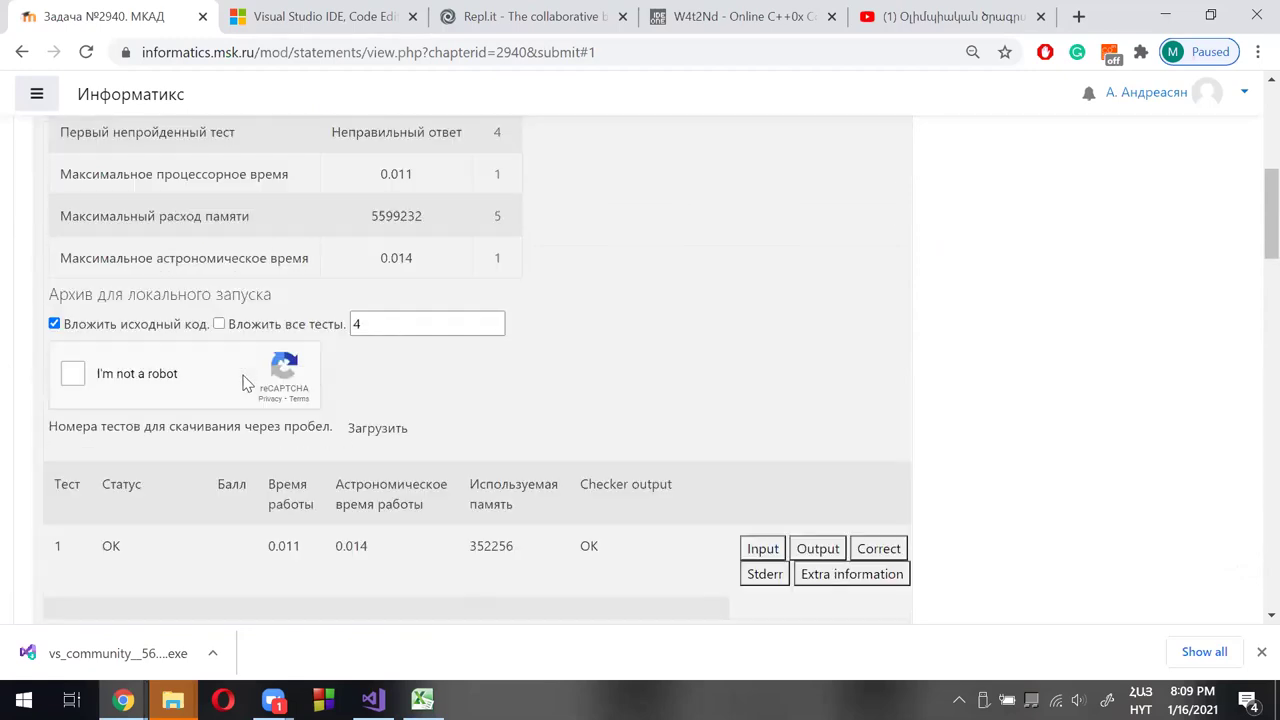
{"action": "scroll", "coordinate": [245, 380], "scroll_direction": "down", "scroll_amount": 1}
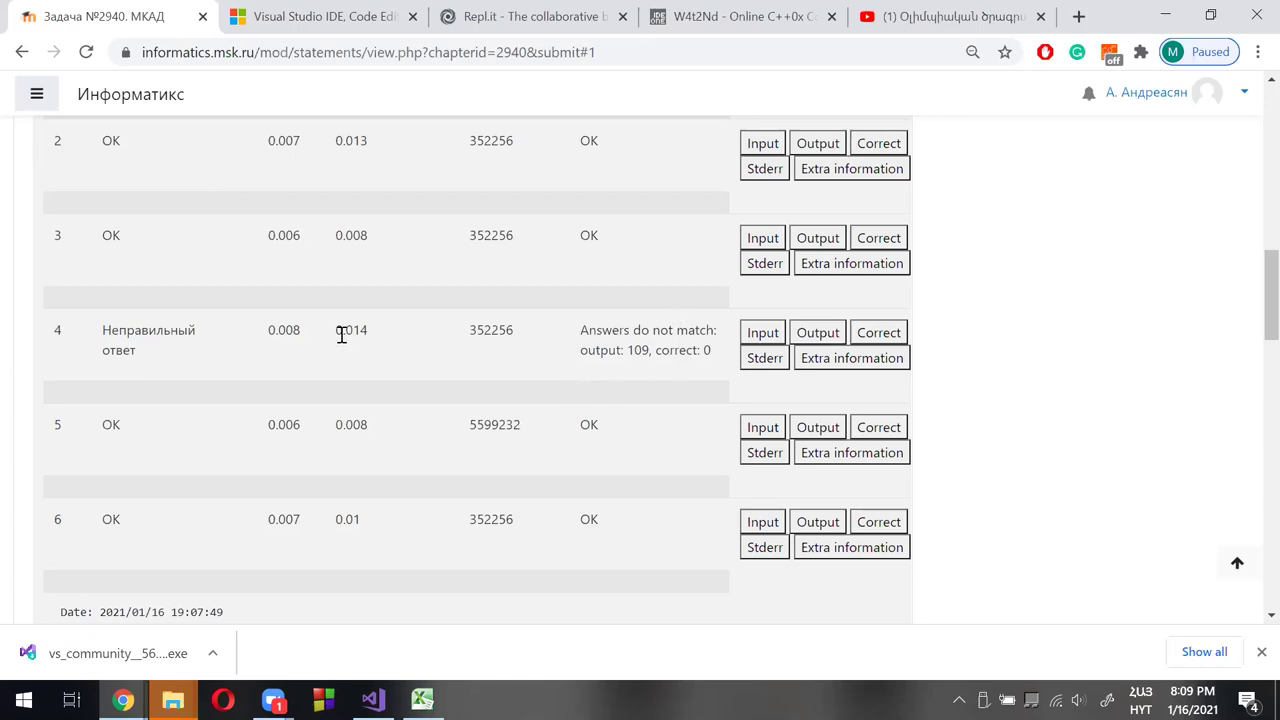
{"action": "scroll", "coordinate": [341, 335], "scroll_direction": "up", "scroll_amount": 2}
{"action": "scroll", "coordinate": [341, 335], "scroll_direction": "up", "scroll_amount": 3}
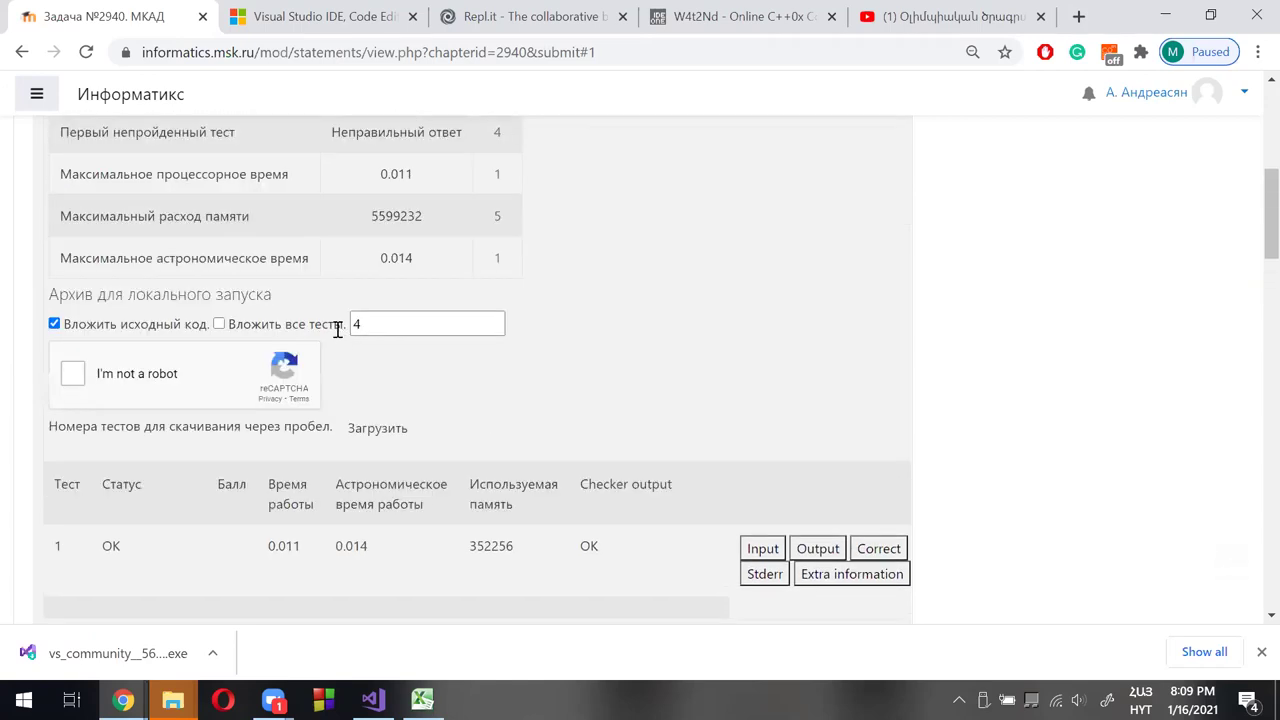
{"action": "scroll", "coordinate": [340, 335], "scroll_direction": "up", "scroll_amount": 3}
{"action": "scroll", "coordinate": [268, 302], "scroll_direction": "up", "scroll_amount": 1}
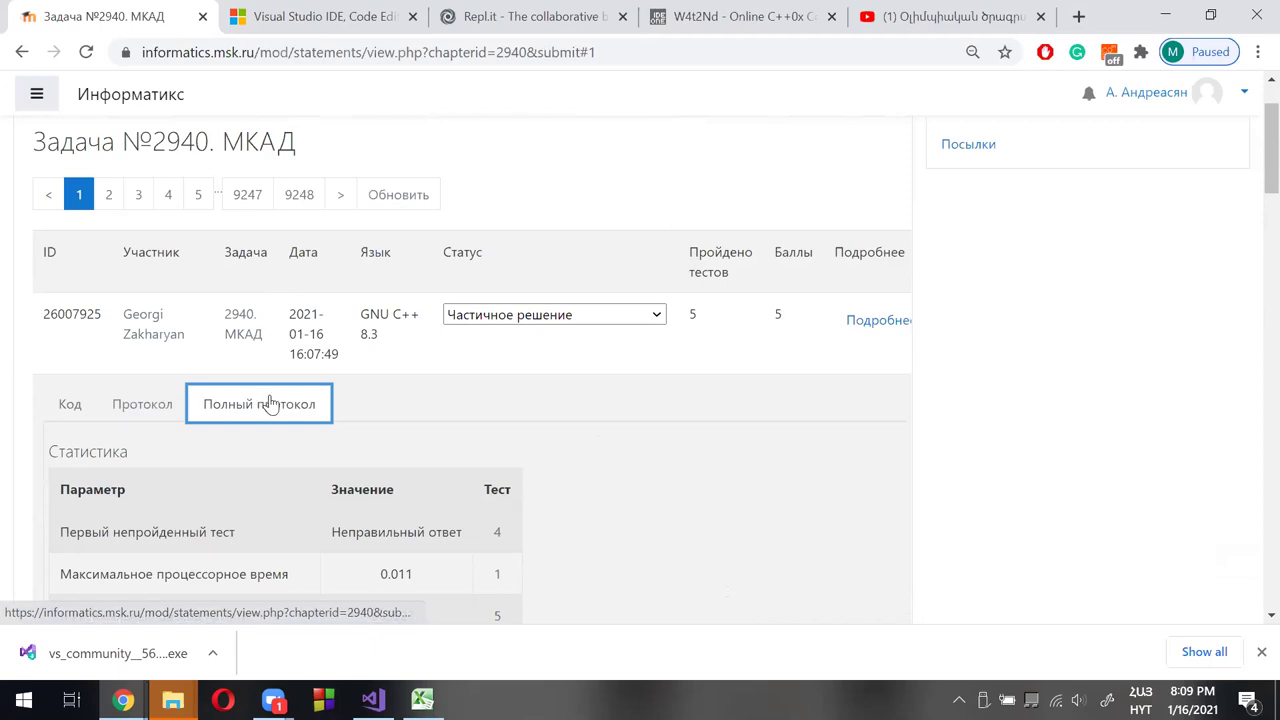
Switch the МКАД submission's details back to the source code and examine how negative speeds are handled
{"action": "left_click", "coordinate": [60, 408]}
{"action": "scroll", "coordinate": [225, 340], "scroll_direction": "down", "scroll_amount": 3}
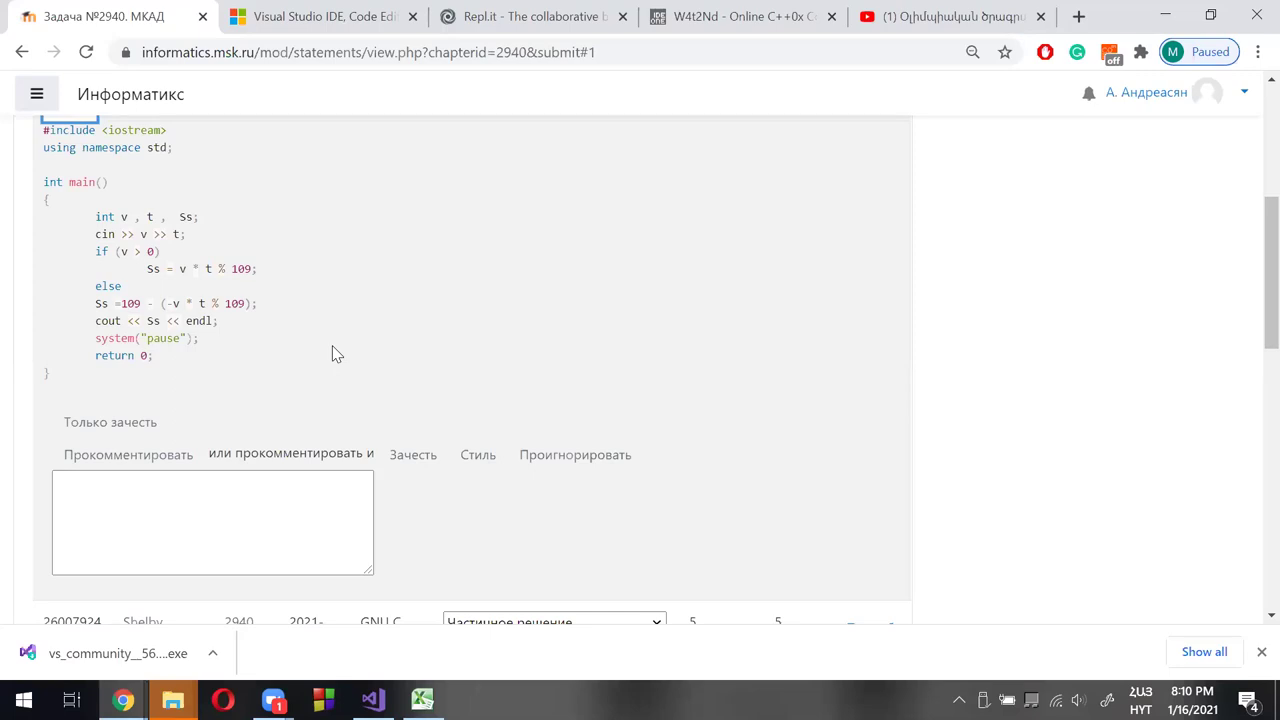
{"action": "scroll", "coordinate": [495, 382], "scroll_direction": "up", "scroll_amount": 2}
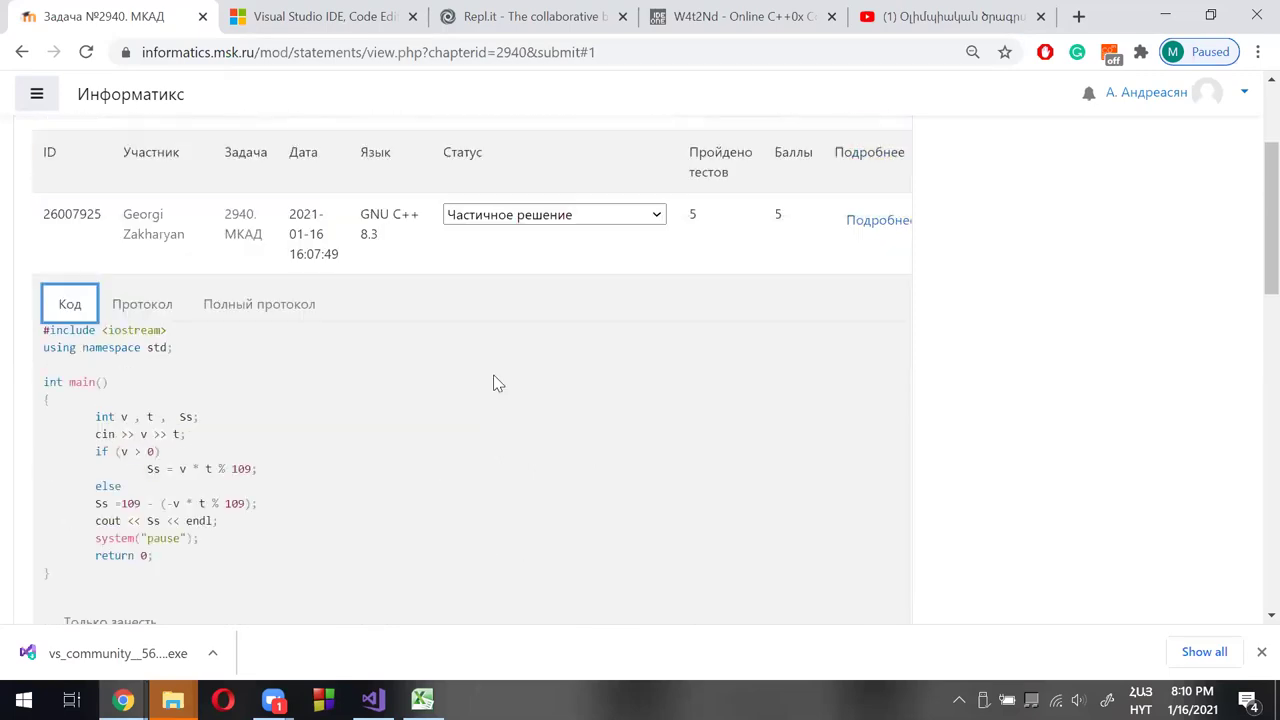
{"action": "scroll", "coordinate": [514, 354], "scroll_direction": "up", "scroll_amount": 2}
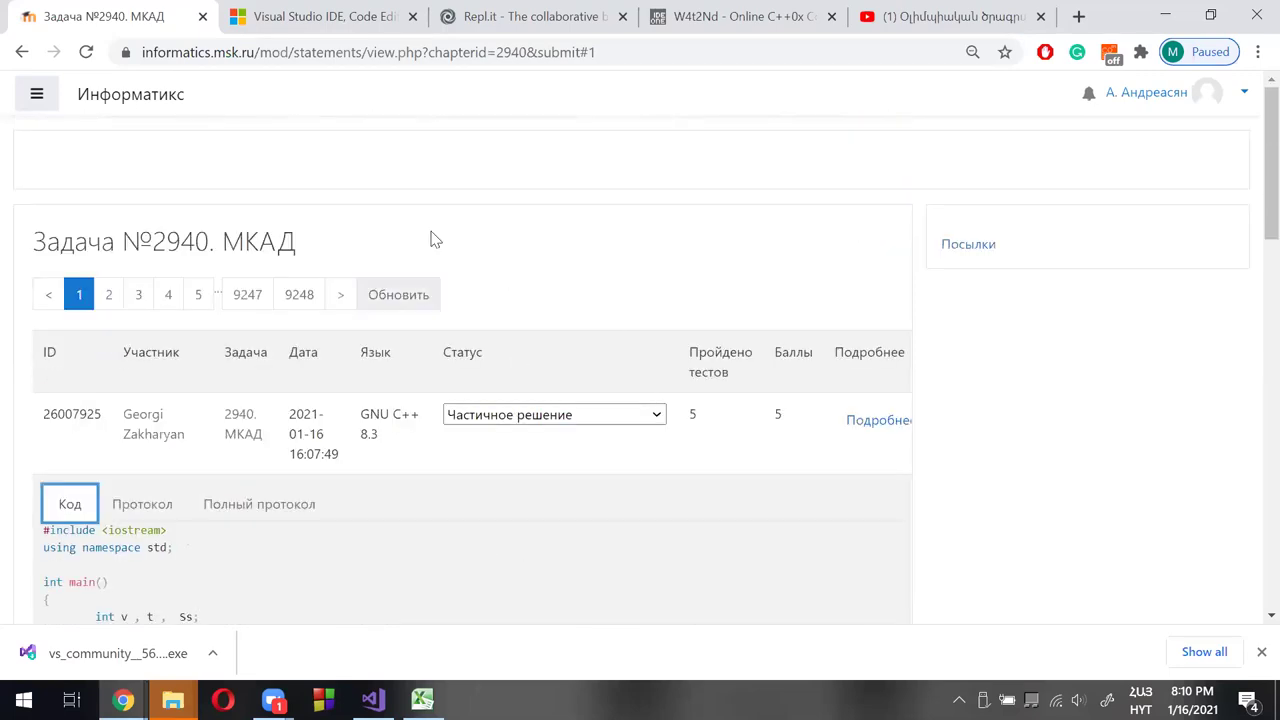
Return to the МКАД problem statement and review its conditions, sample inputs and outputs
{"action": "left_click", "coordinate": [22, 52]}
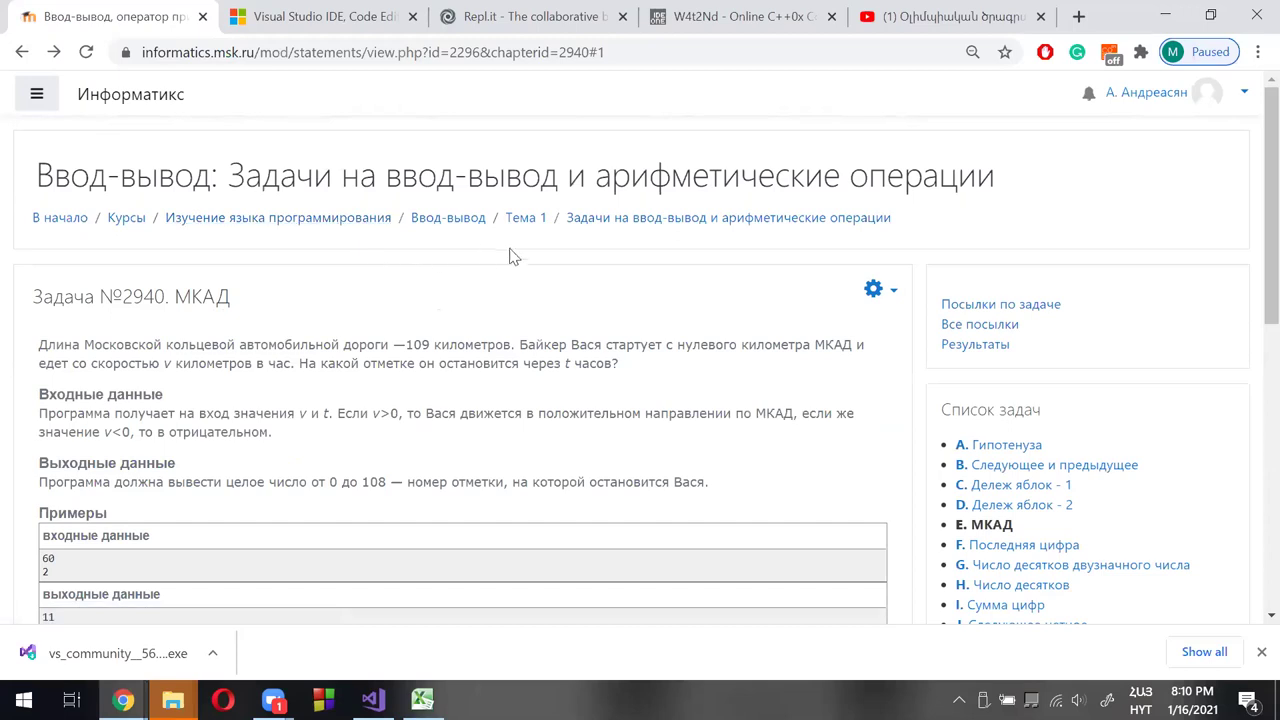
{"action": "scroll", "coordinate": [520, 262], "scroll_direction": "down", "scroll_amount": 3}
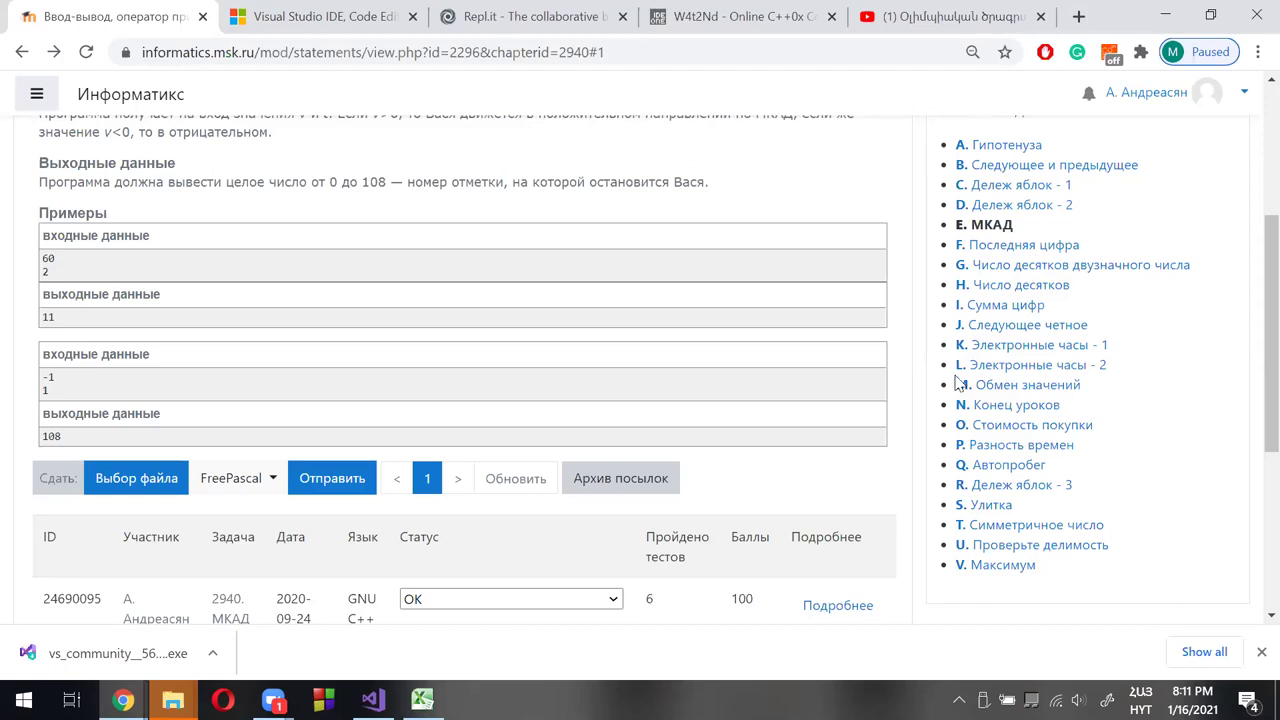
{"action": "scroll", "coordinate": [655, 325], "scroll_direction": "up", "scroll_amount": 3}
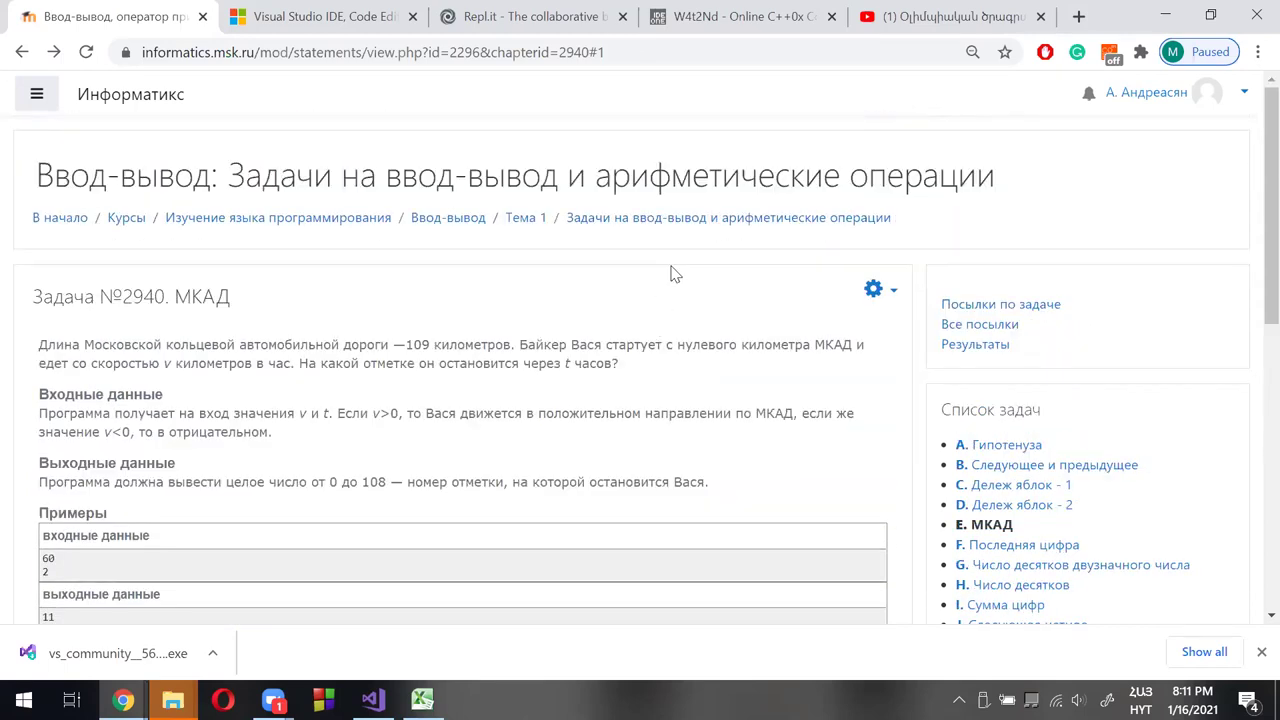
{"action": "scroll", "coordinate": [672, 271], "scroll_direction": "down", "scroll_amount": 3}
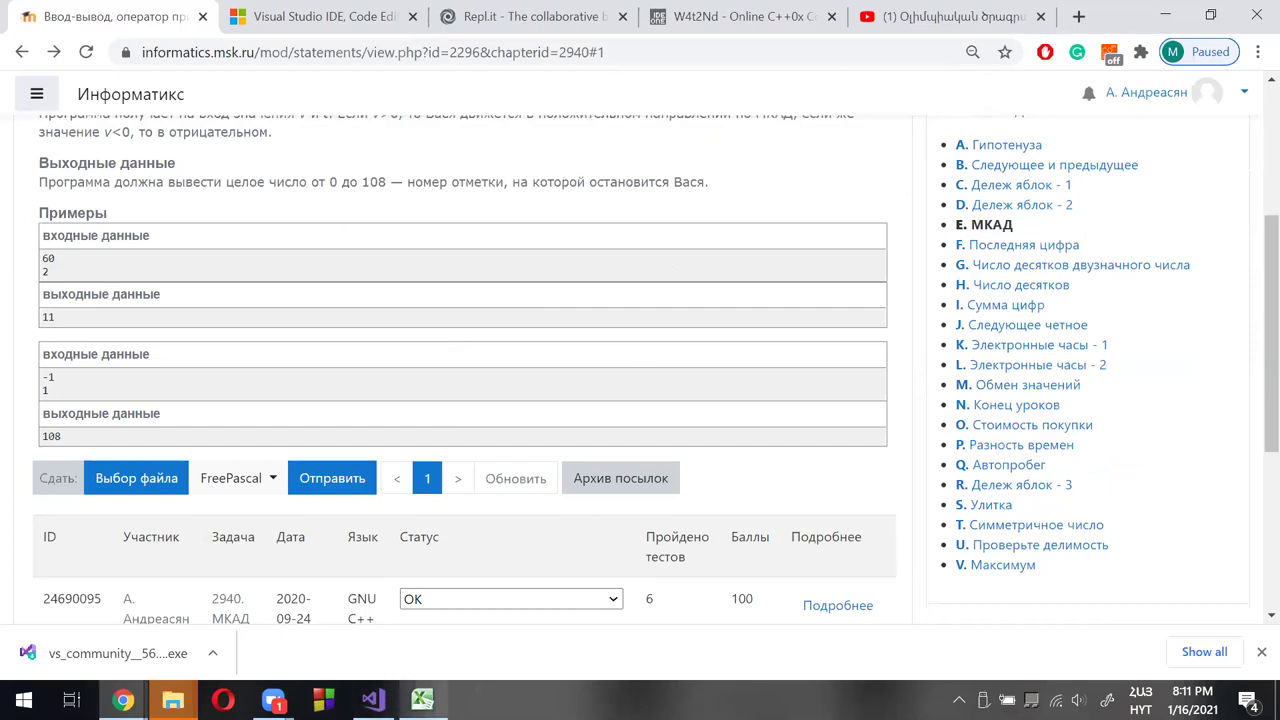
{"action": "mouse_move", "coordinate": [422, 700]}
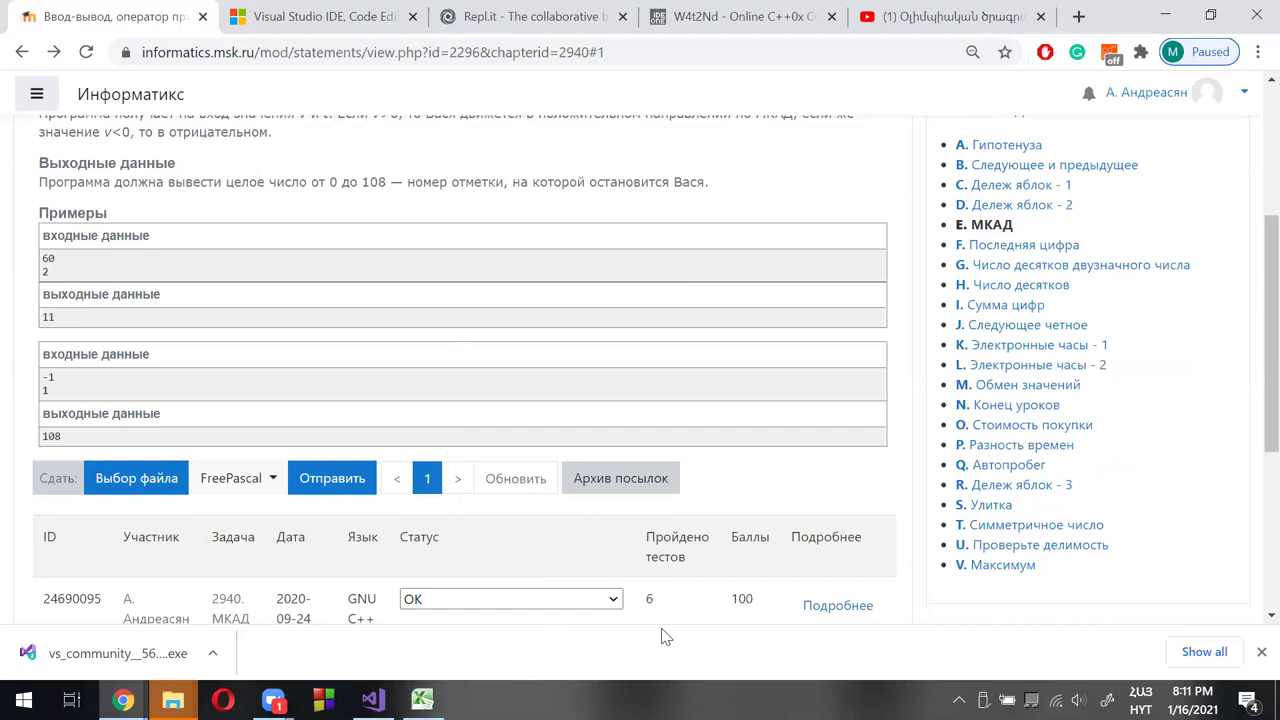
{"action": "scroll", "coordinate": [661, 637], "scroll_direction": "up", "scroll_amount": 1}
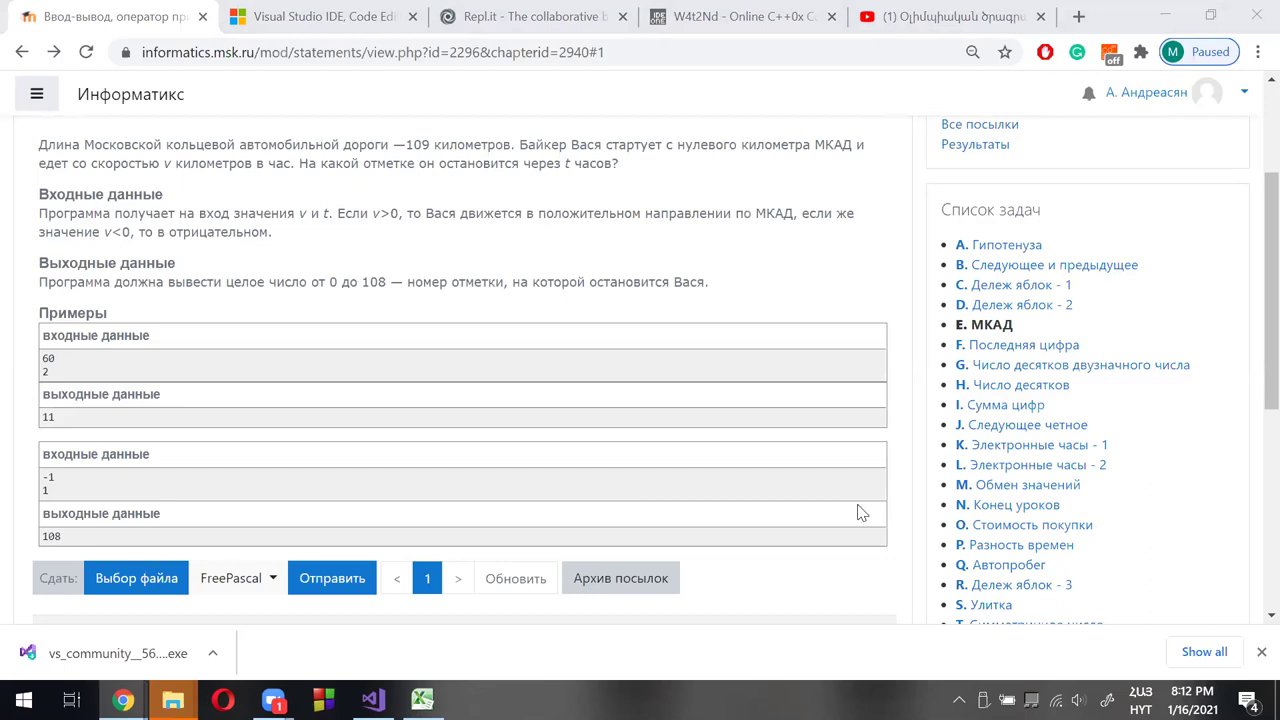
{"action": "mouse_move", "coordinate": [273, 700]}
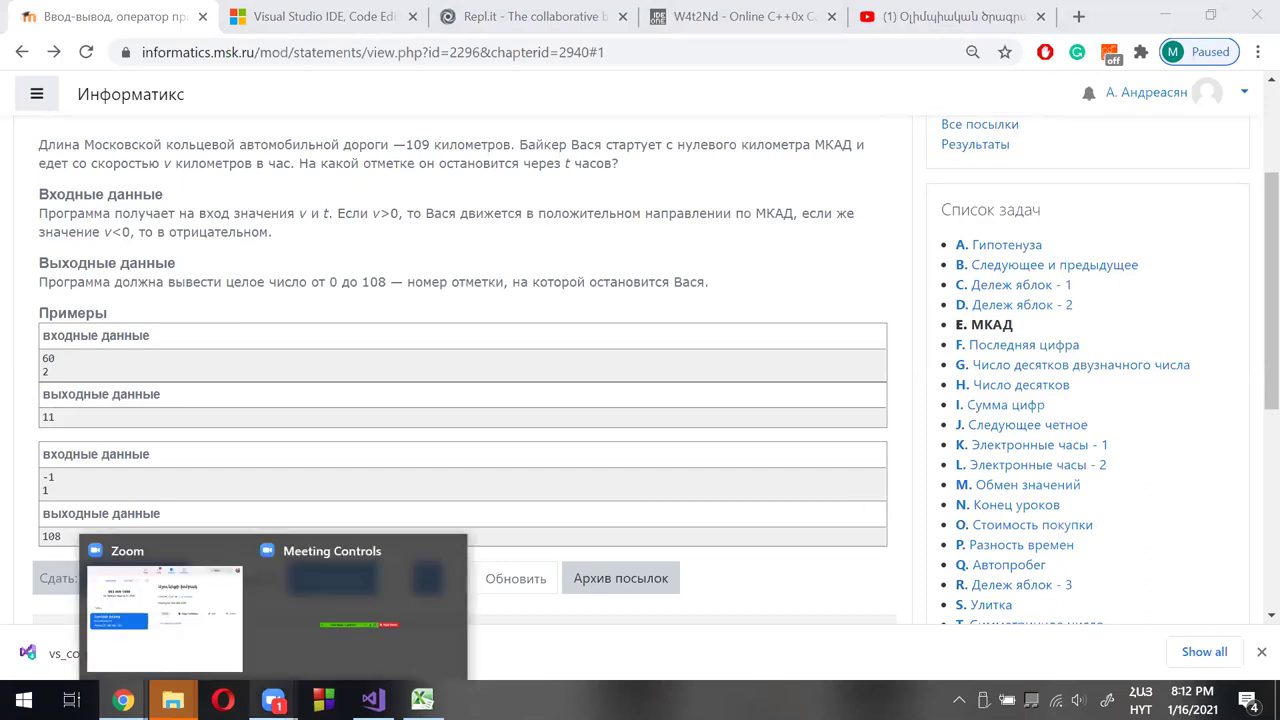